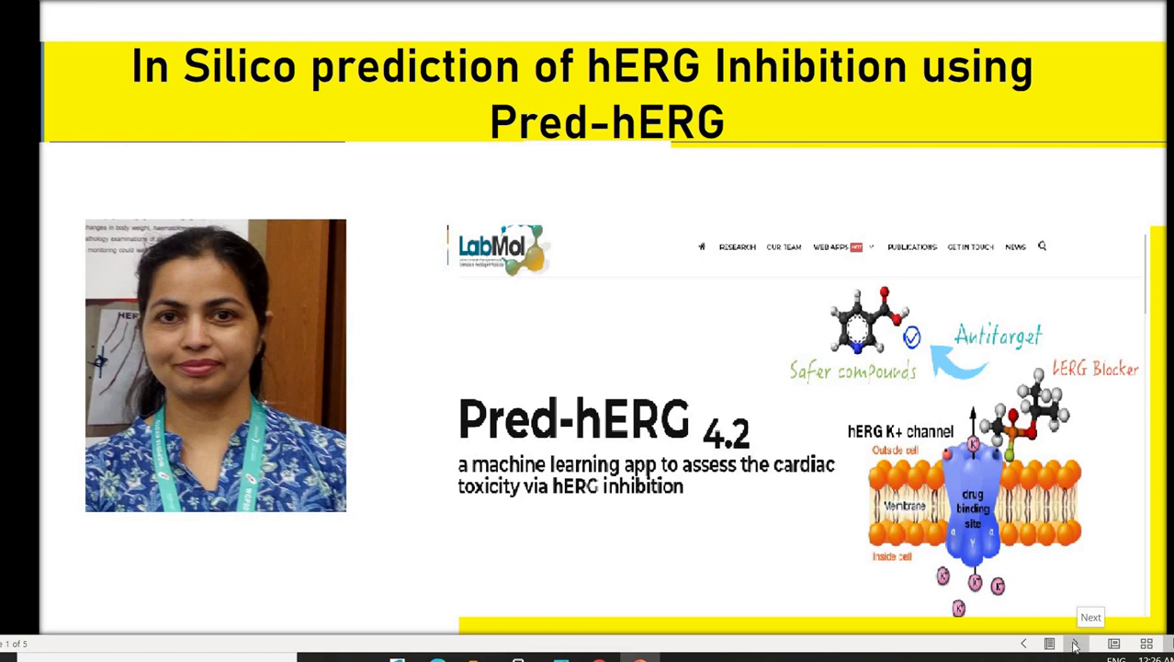
Step: Advance the slideshow to slide 2, 'hERG inhibition for assessing potential cardiotoxicity'
{"action": "left_click", "coordinate": [1075, 643]}
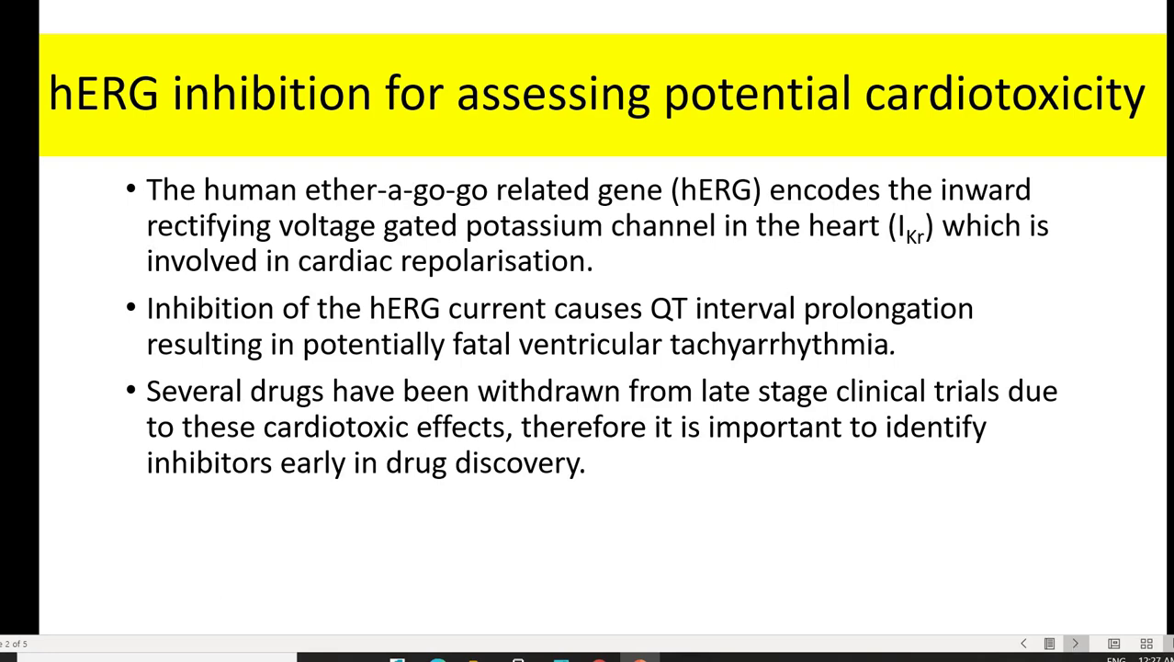
Step: Step through slides 3 and 4, then bring up predherg.labmol.com.br in Chrome
{"action": "left_click", "coordinate": [1076, 646]}
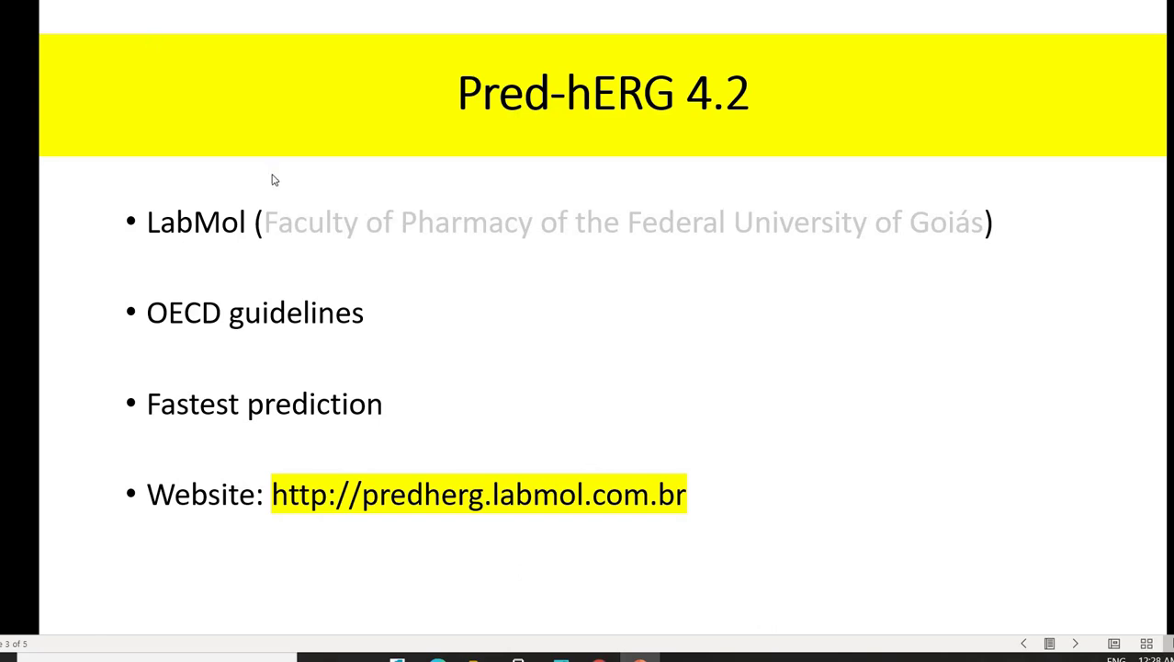
{"action": "left_click", "coordinate": [227, 213]}
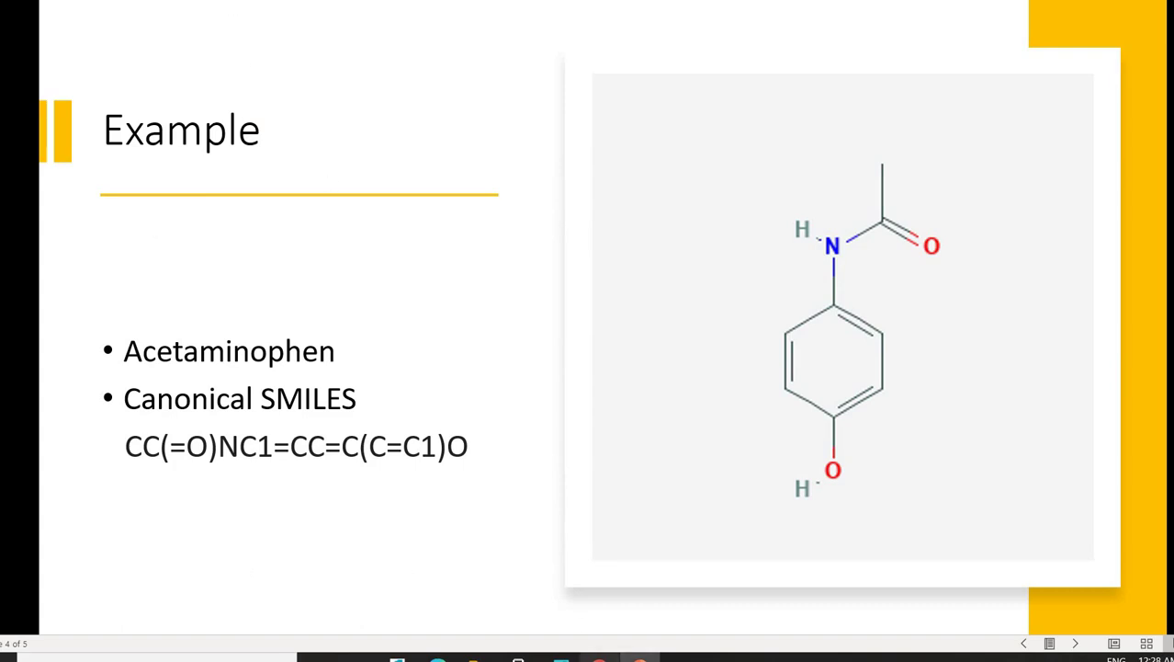
{"action": "left_click", "coordinate": [599, 657]}
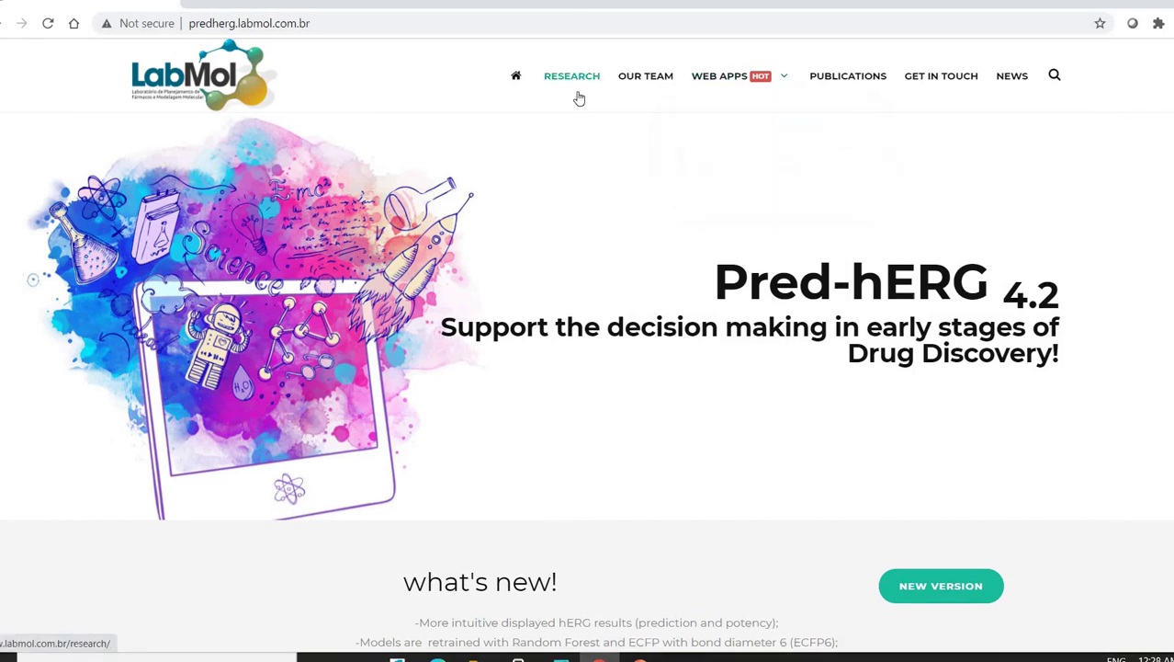
Step: Open Pred-hERG from the WEB APPS menu and scroll down to 'Predict a single molecule'
{"action": "mouse_move", "coordinate": [781, 81]}
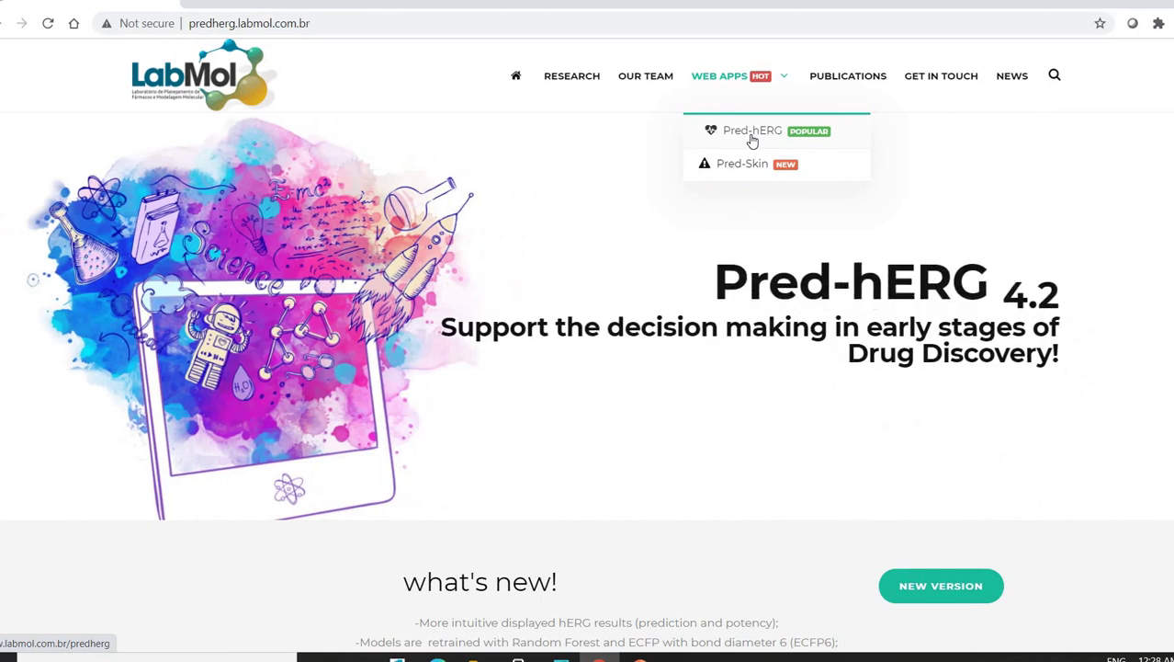
{"action": "left_click", "coordinate": [751, 134]}
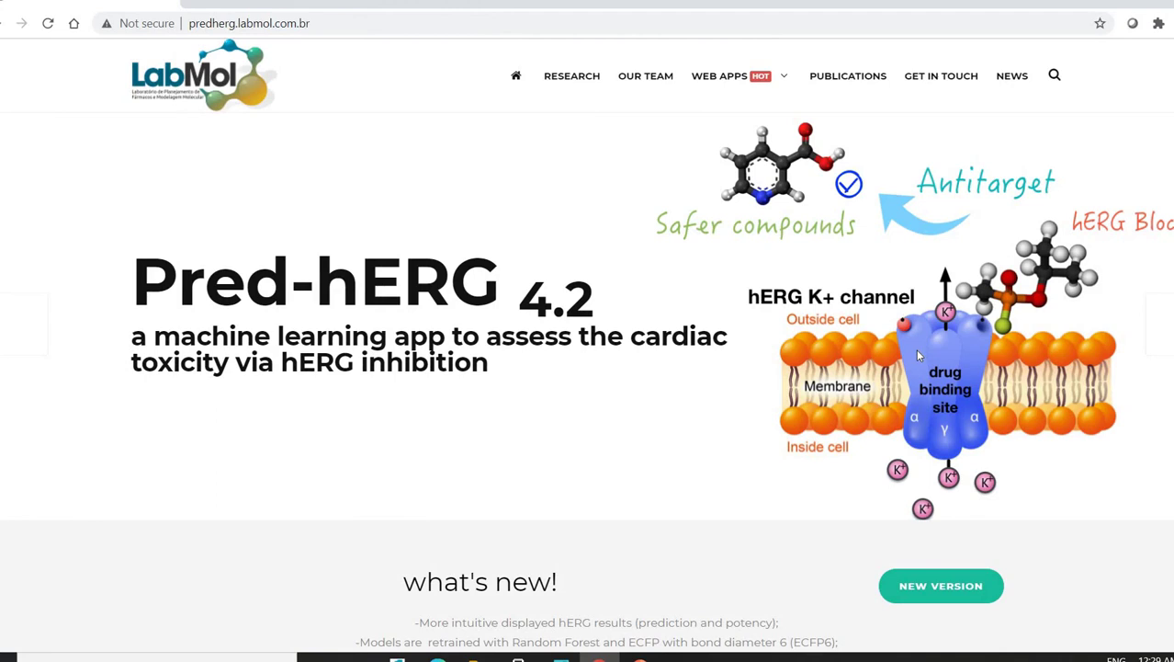
{"action": "scroll", "coordinate": [915, 348], "scroll_direction": "down", "scroll_amount": 5}
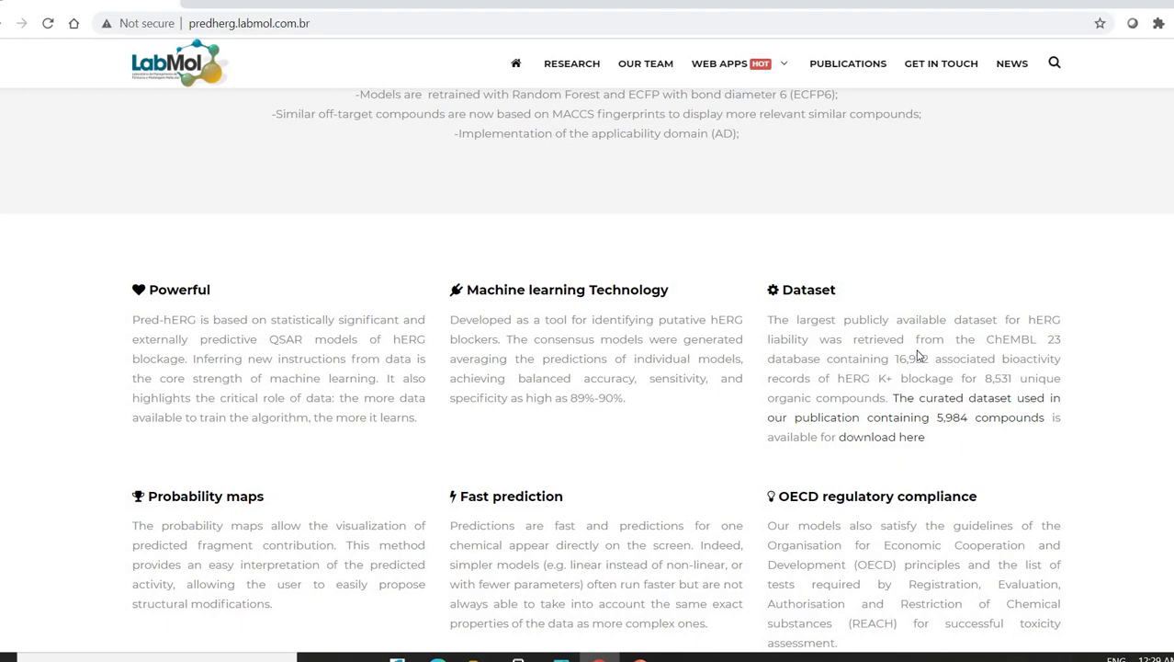
{"action": "scroll", "coordinate": [917, 356], "scroll_direction": "down", "scroll_amount": 6}
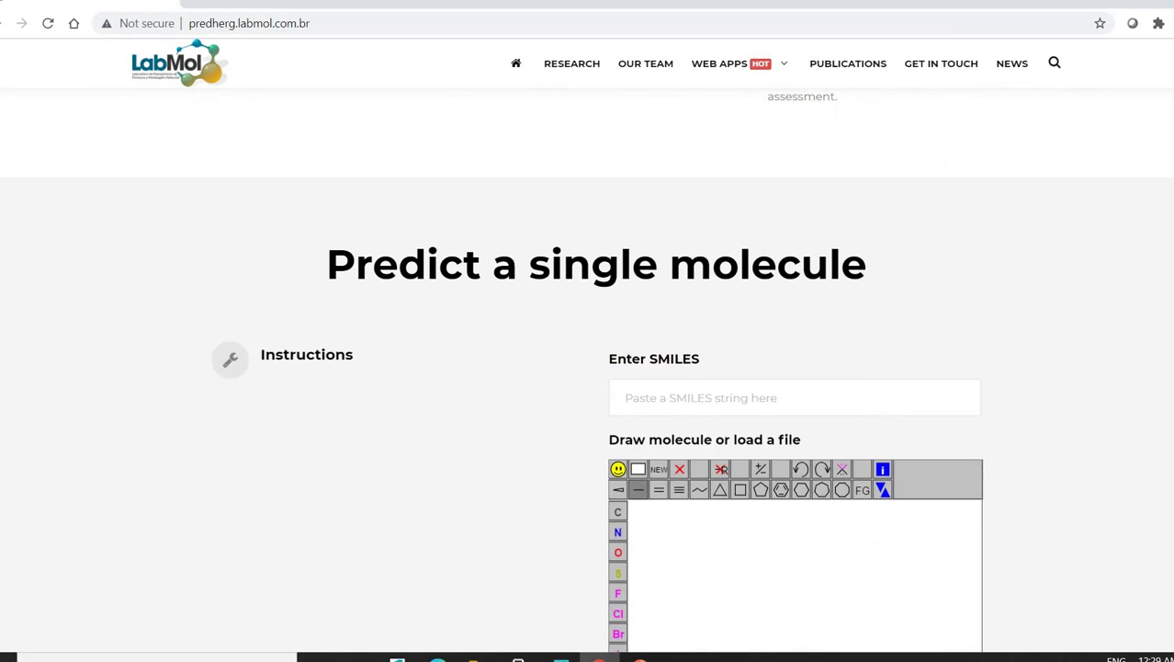
{"action": "scroll", "coordinate": [588, 368], "scroll_direction": "down", "scroll_amount": 2}
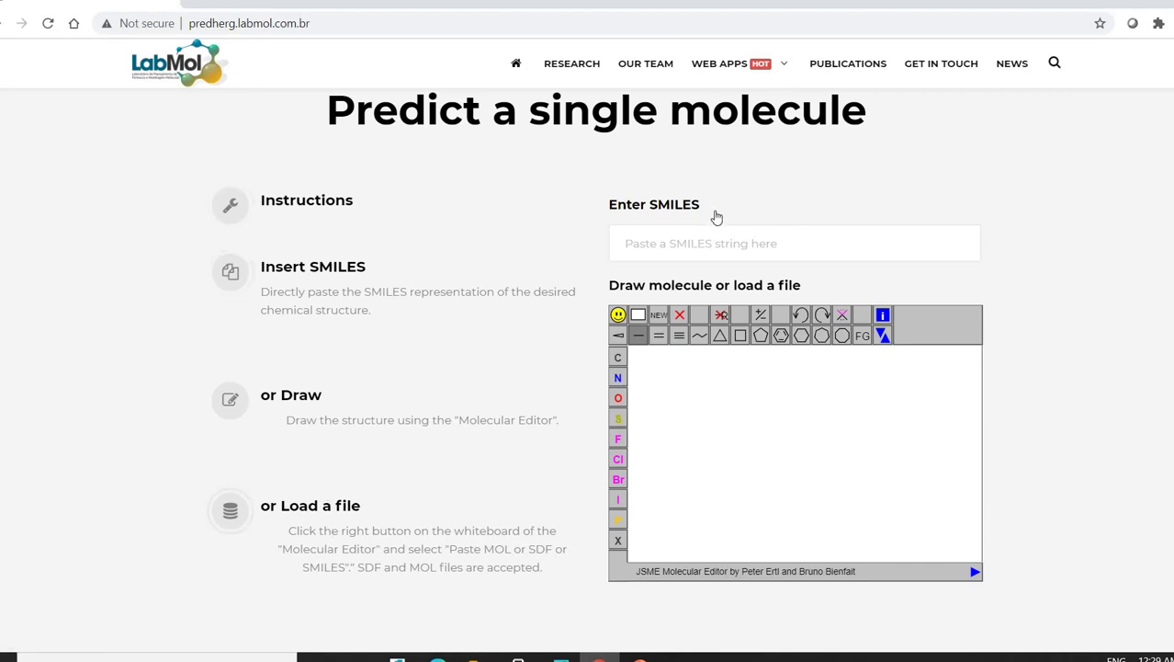
{"action": "left_click", "coordinate": [643, 246]}
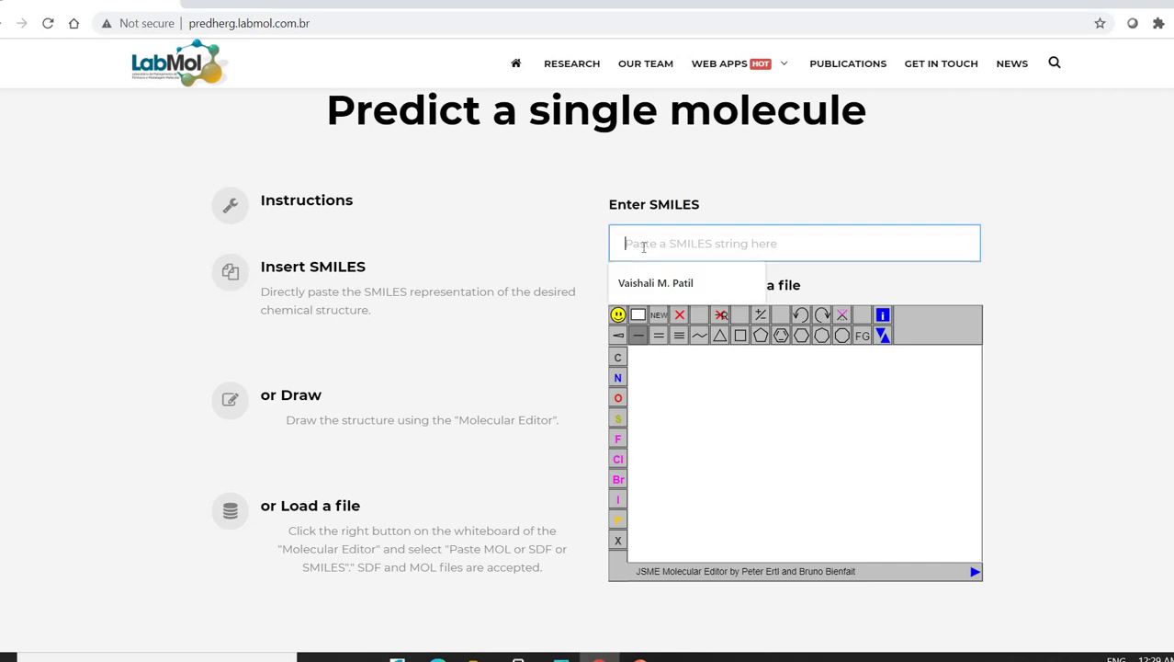
{"action": "left_click", "coordinate": [745, 380]}
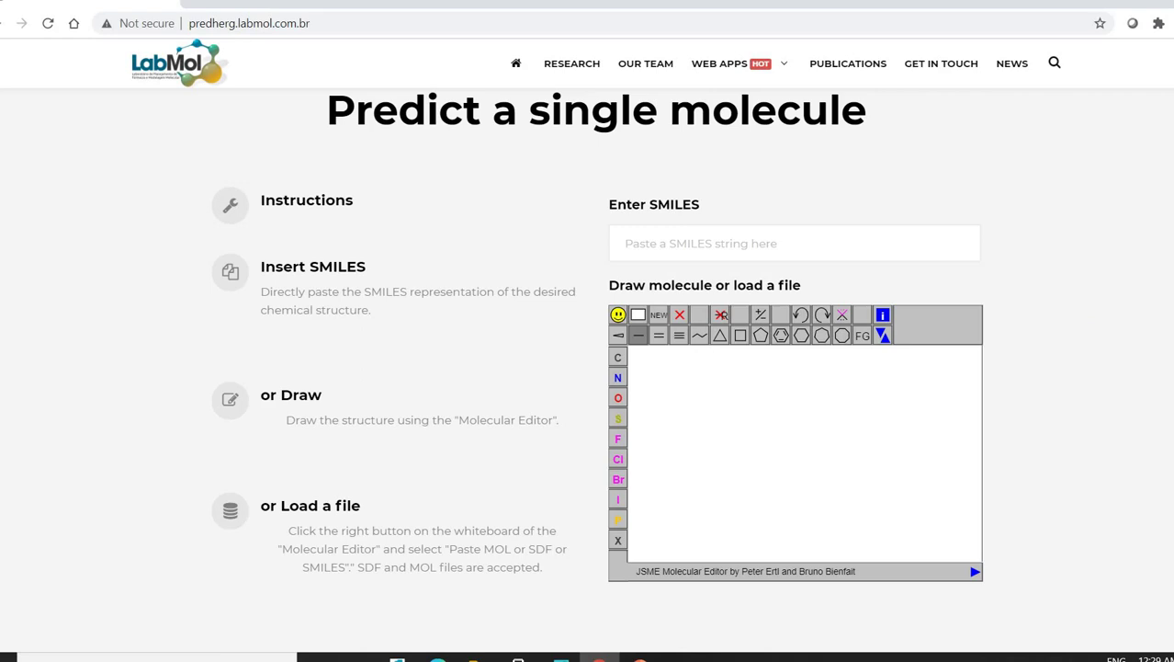
{"action": "scroll", "coordinate": [723, 316], "scroll_direction": "down", "scroll_amount": 5}
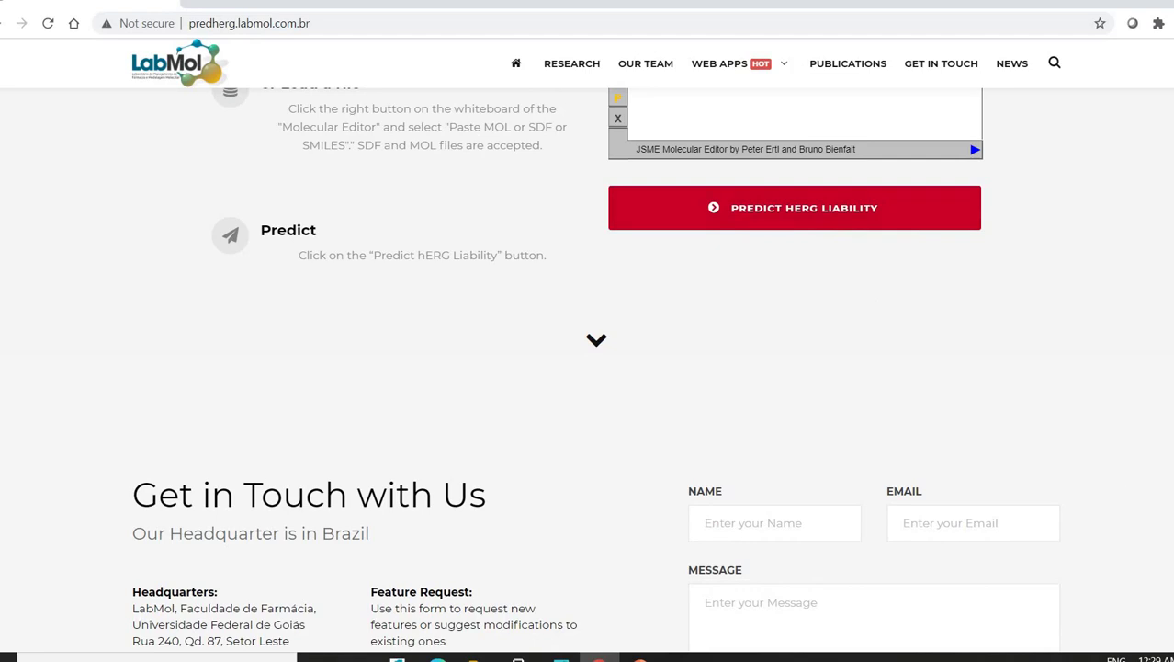
{"action": "scroll", "coordinate": [588, 367], "scroll_direction": "up", "scroll_amount": 3}
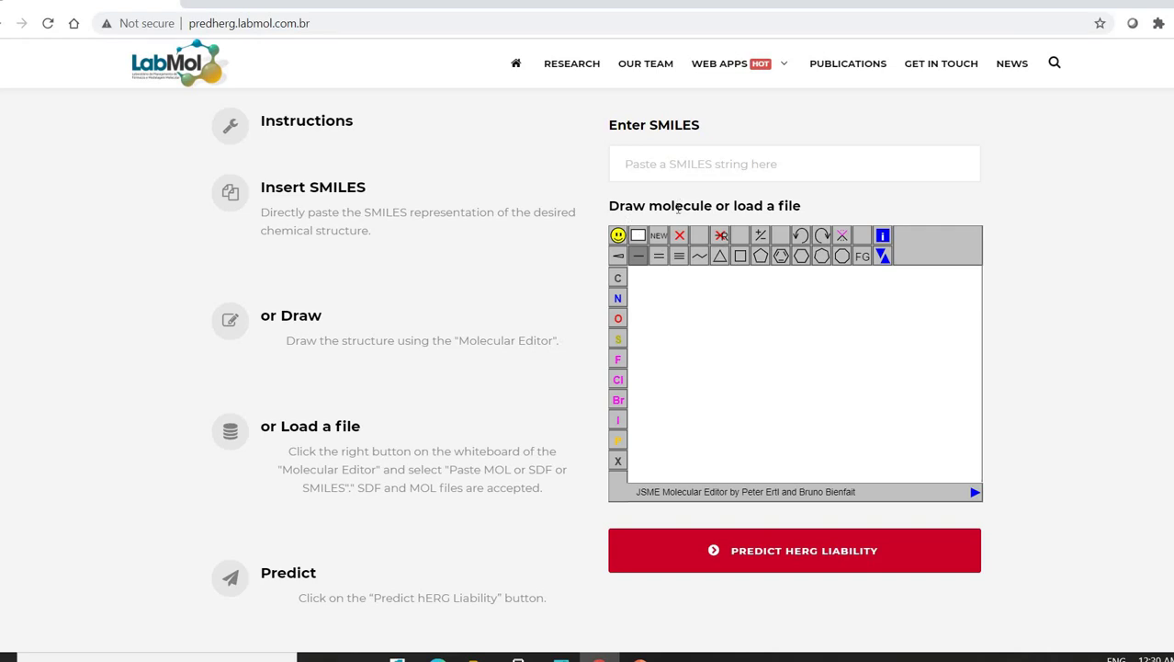
Step: Draw a benzene ring with a two-carbon side chain above it ending in a double bond
{"action": "left_click", "coordinate": [781, 258]}
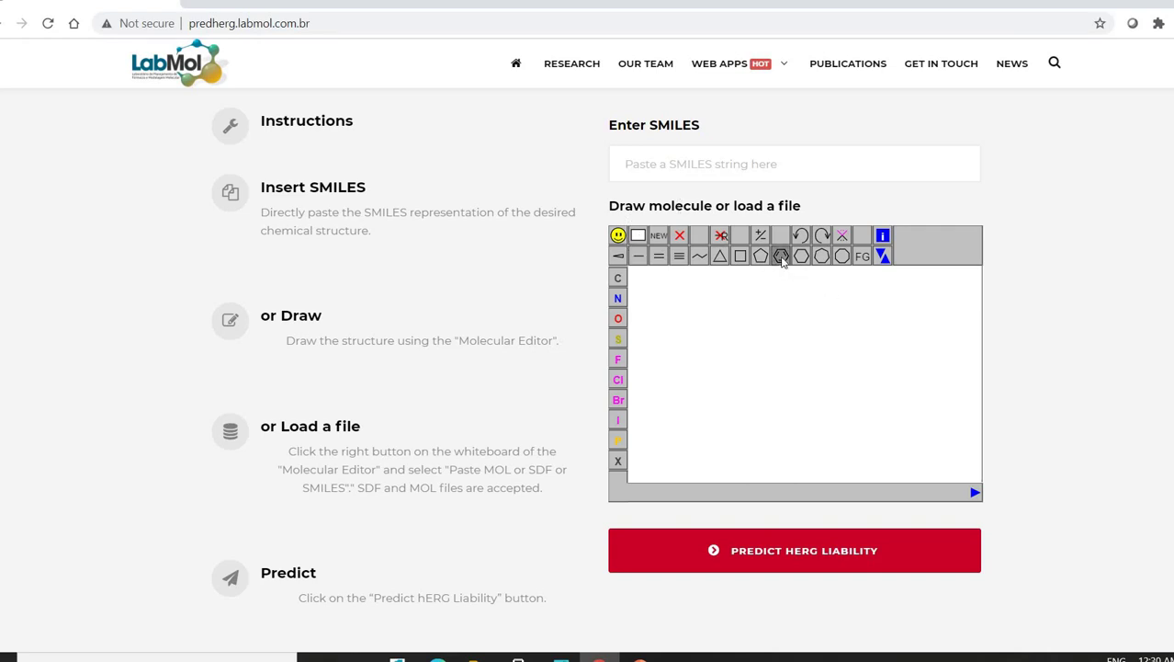
{"action": "left_click", "coordinate": [765, 354]}
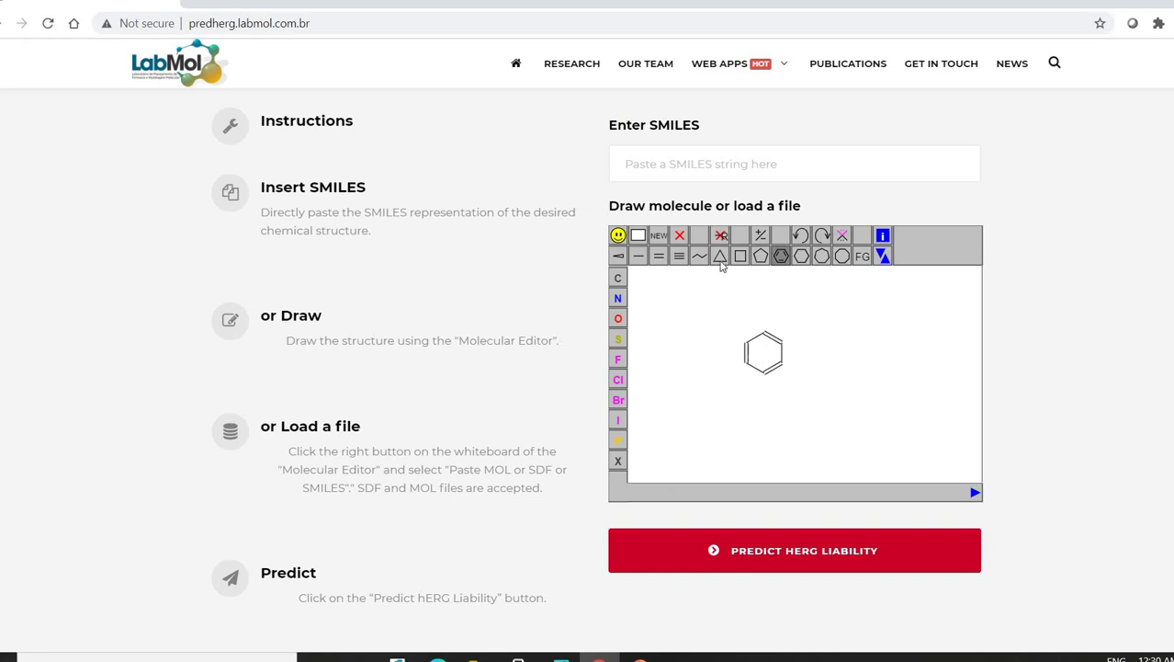
{"action": "left_click", "coordinate": [639, 256]}
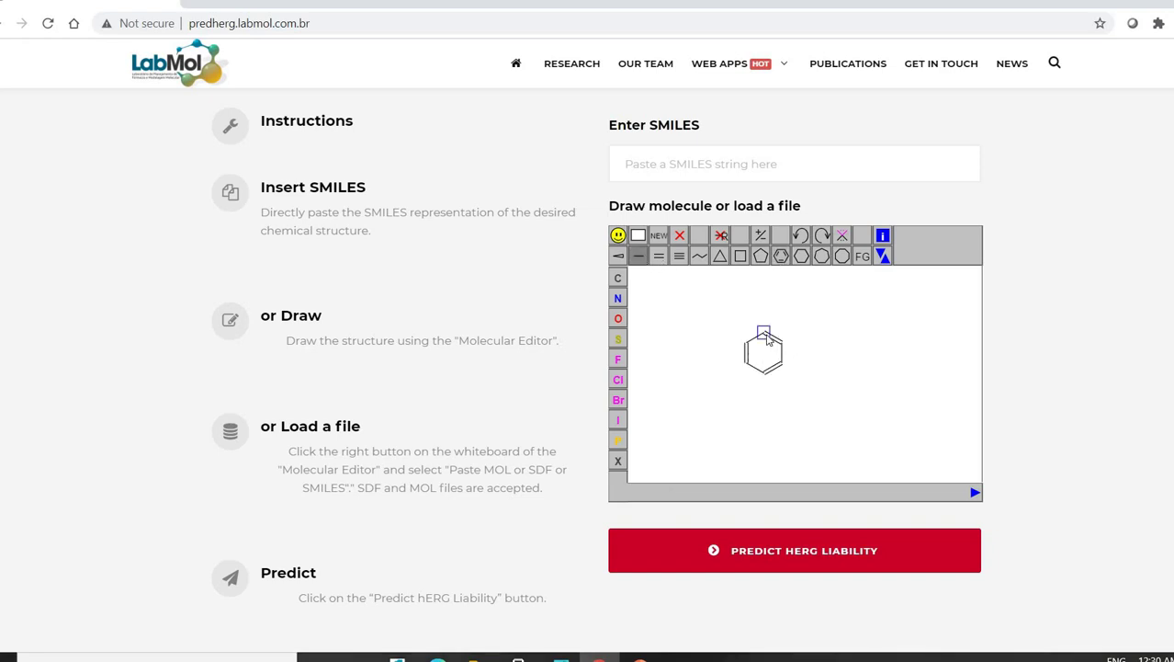
{"action": "left_click", "coordinate": [767, 338]}
{"action": "left_click", "coordinate": [766, 314]}
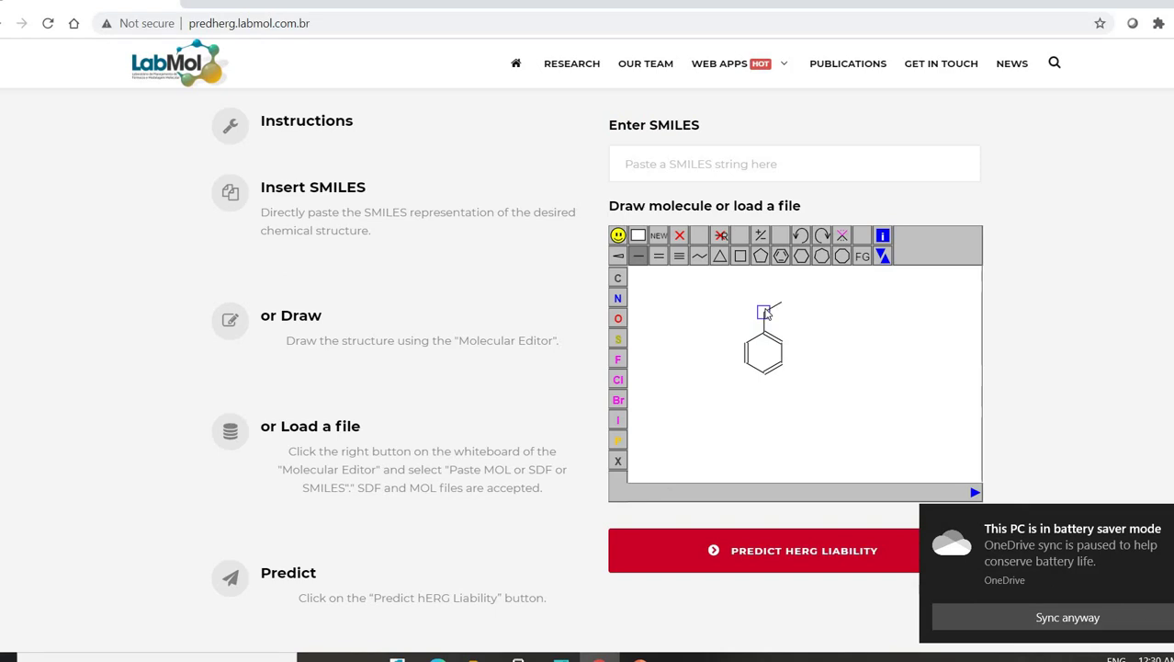
{"action": "left_click", "coordinate": [680, 236]}
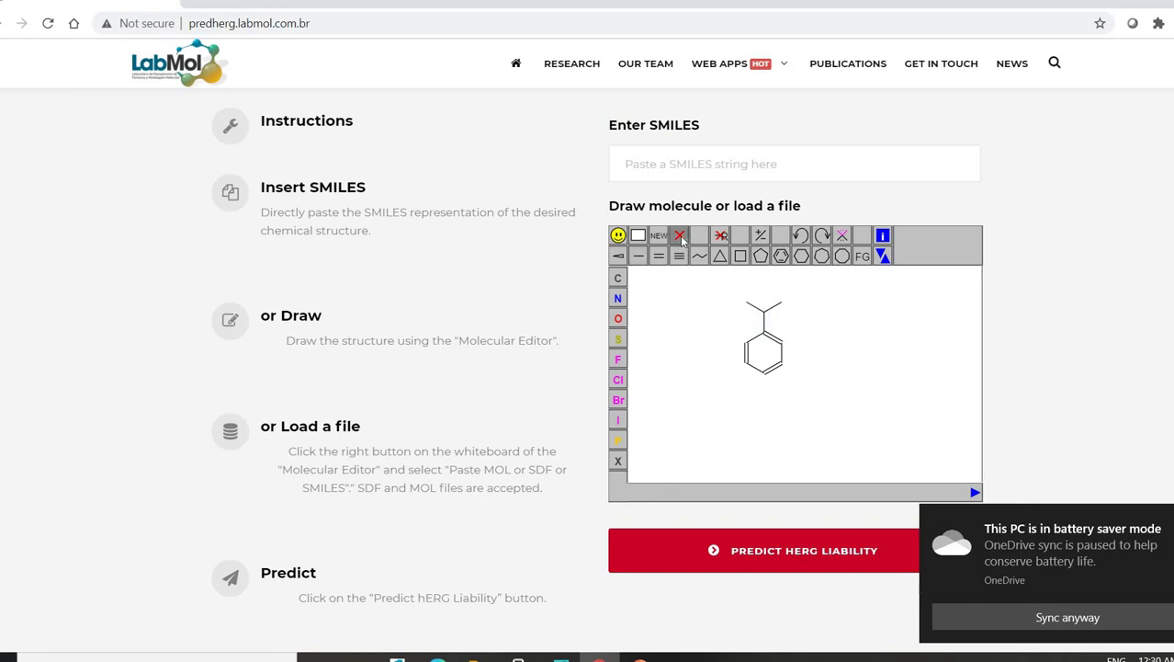
{"action": "left_click", "coordinate": [749, 310]}
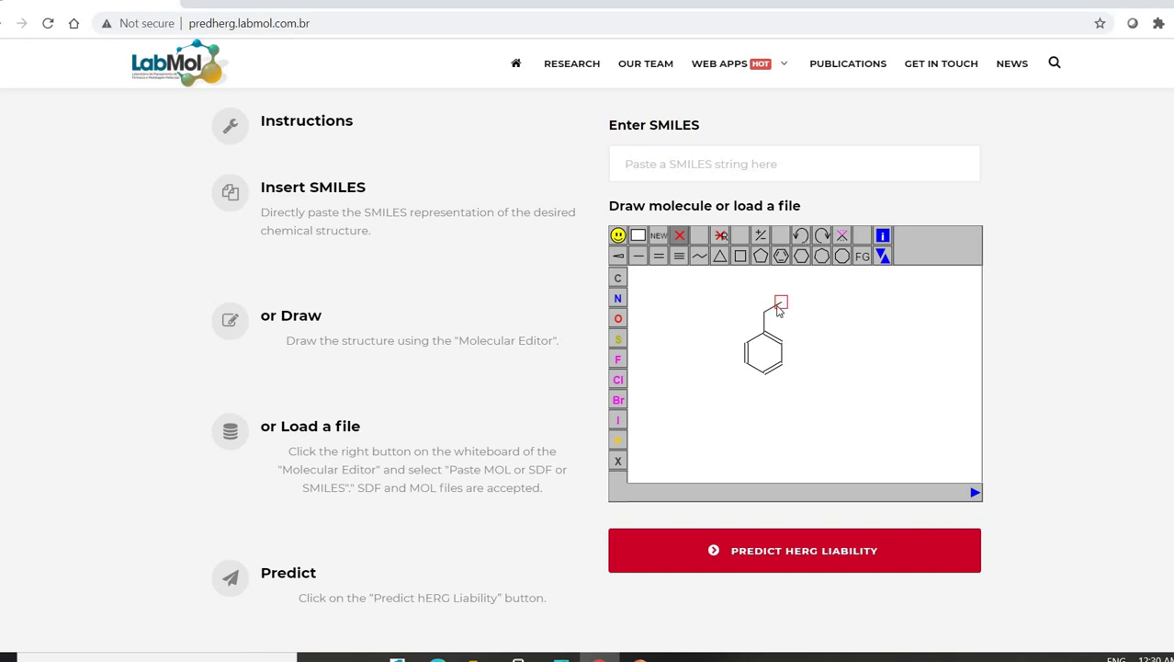
{"action": "left_click", "coordinate": [781, 310]}
{"action": "left_click", "coordinate": [764, 314]}
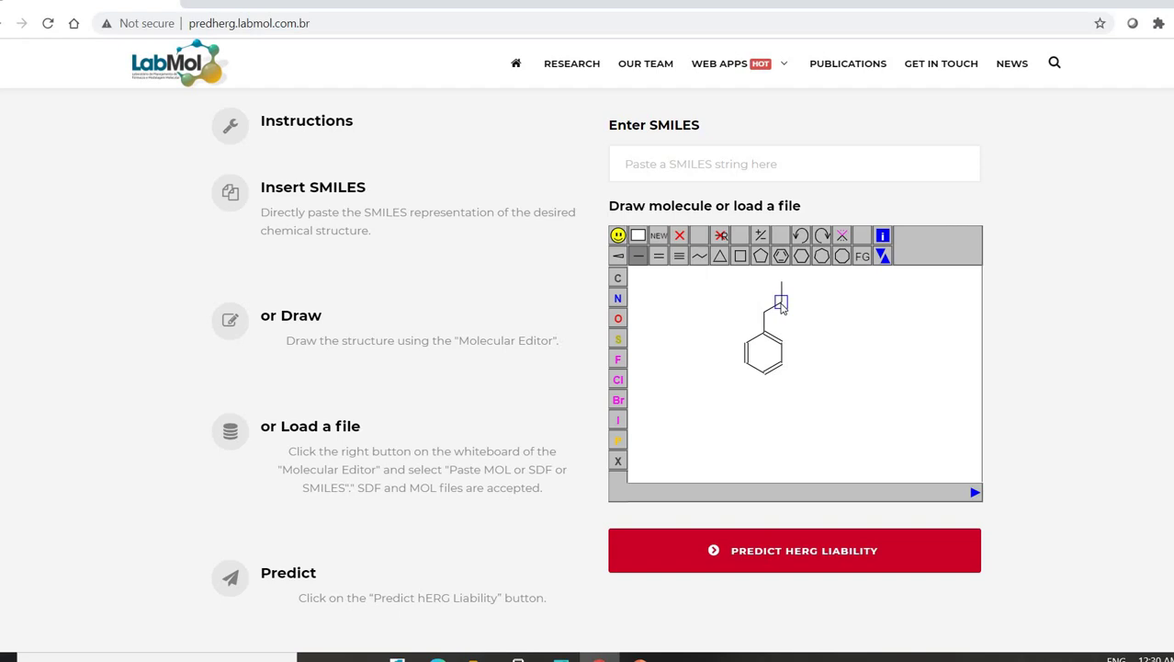
{"action": "left_click", "coordinate": [781, 303]}
{"action": "left_click", "coordinate": [789, 306]}
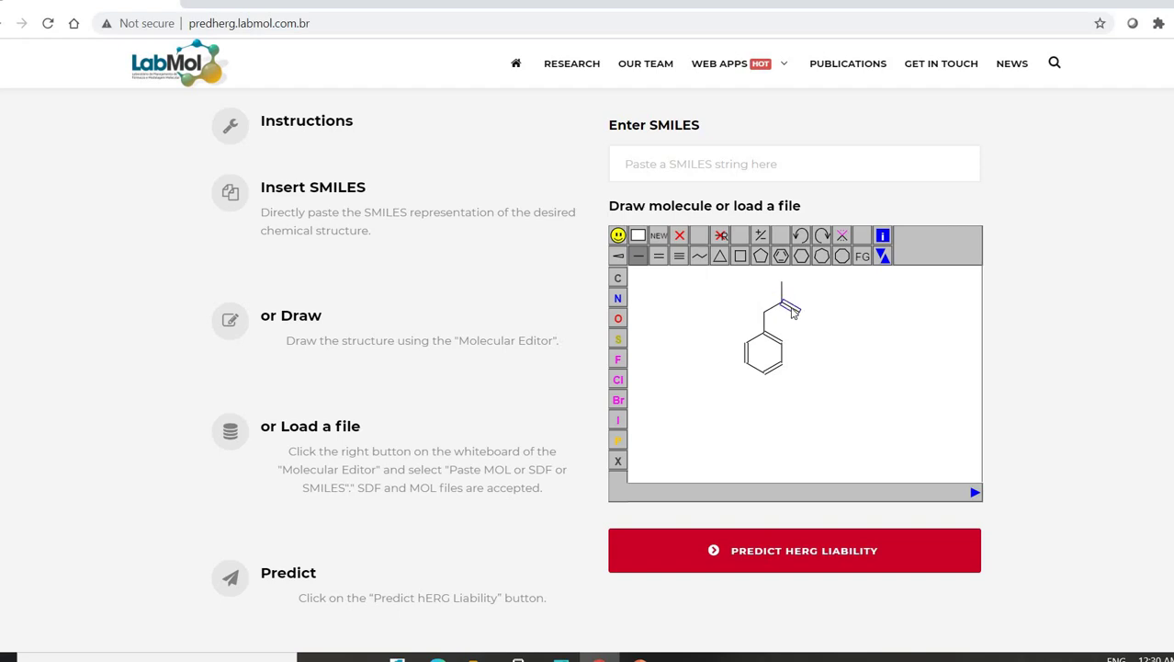
Step: Add a bond below the ring, then make the top atom N, the carbonyl end O, and the bottom OH
{"action": "left_click", "coordinate": [768, 377]}
{"action": "left_click", "coordinate": [615, 302]}
{"action": "left_click", "coordinate": [764, 314]}
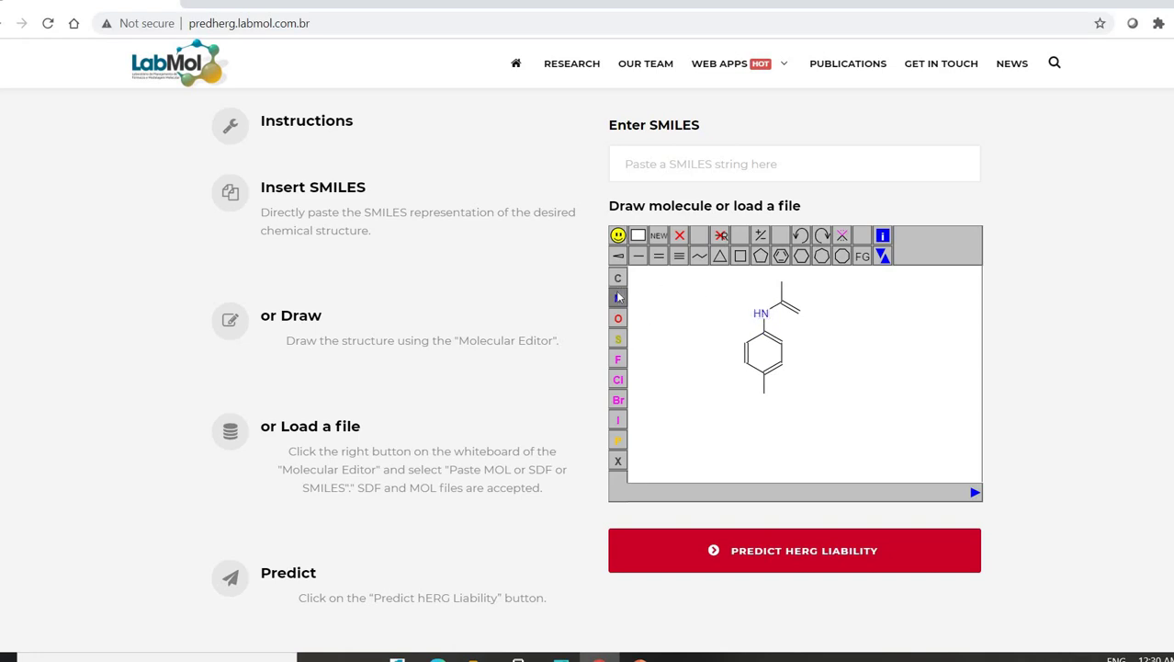
{"action": "left_click", "coordinate": [618, 318]}
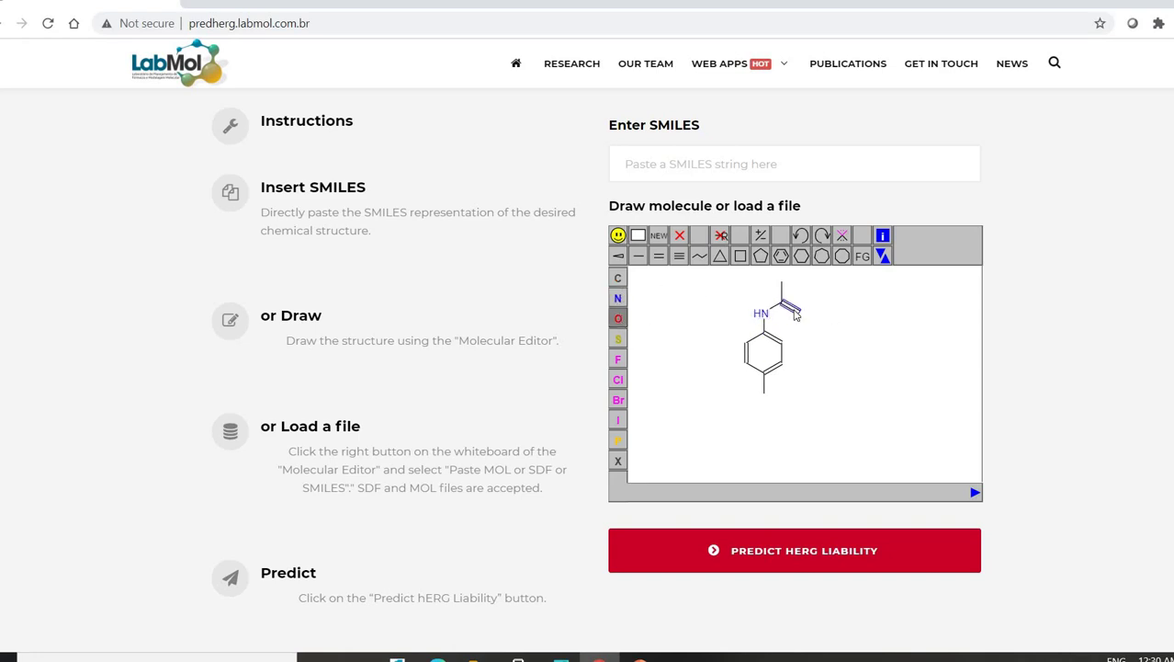
{"action": "left_click", "coordinate": [800, 314]}
{"action": "left_click", "coordinate": [764, 394]}
{"action": "left_click", "coordinate": [618, 279]}
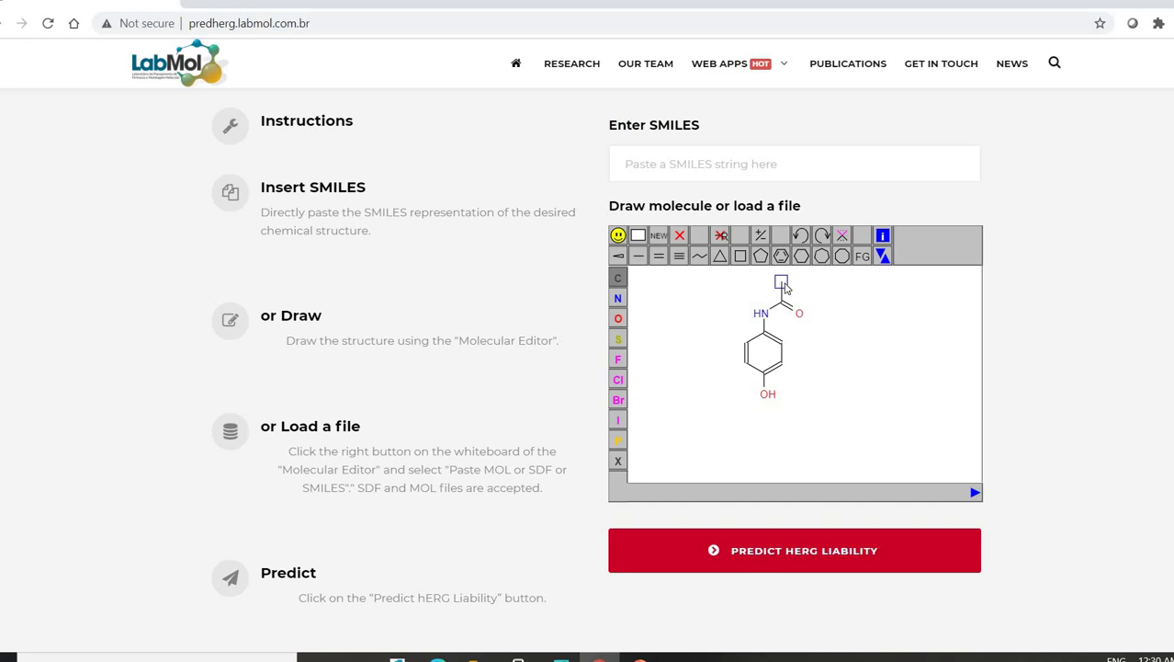
Step: Submit the drawn acetaminophen with Predict hERG Liability and view its Results page
{"action": "left_click", "coordinate": [812, 563]}
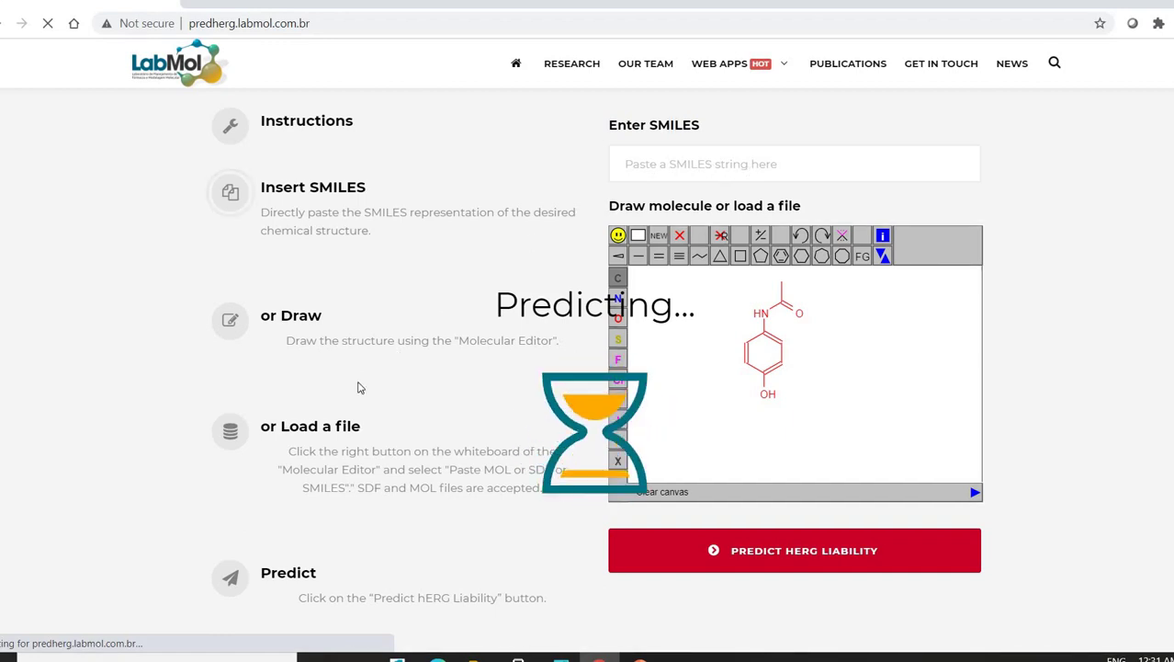
{"action": "scroll", "coordinate": [340, 502], "scroll_direction": "up", "scroll_amount": 1}
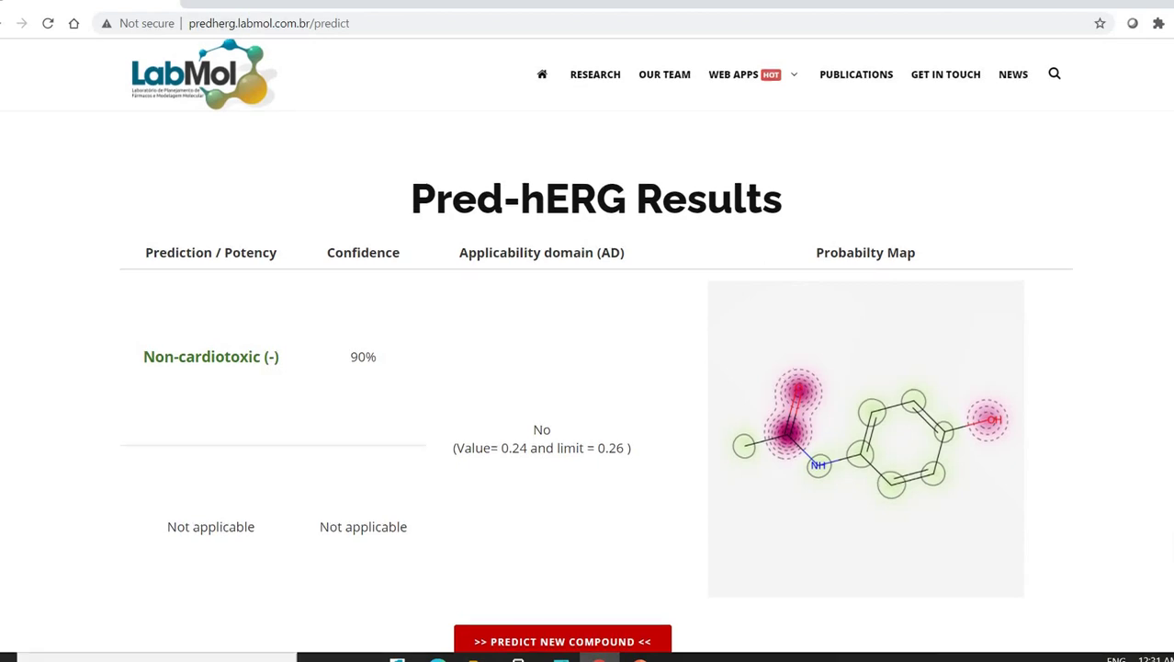
{"action": "scroll", "coordinate": [588, 346], "scroll_direction": "down", "scroll_amount": 2}
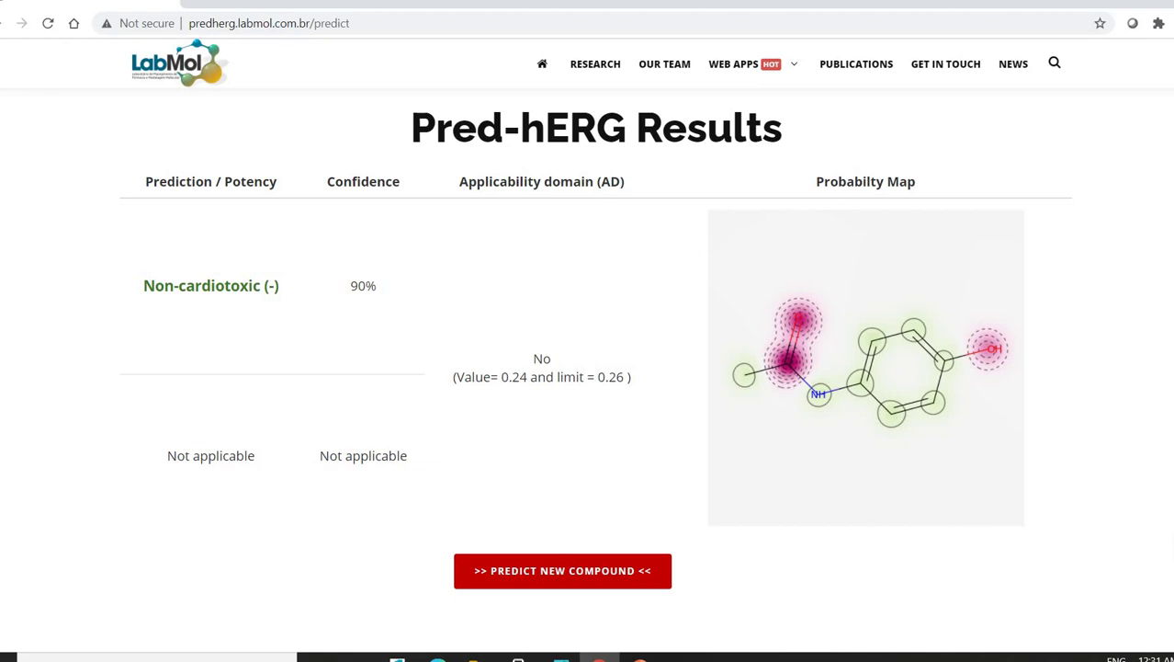
Step: Scroll past Similar Off-Target Compounds to the Interpretation section's terfenadine contour-map example
{"action": "scroll", "coordinate": [864, 367], "scroll_direction": "down", "scroll_amount": 3}
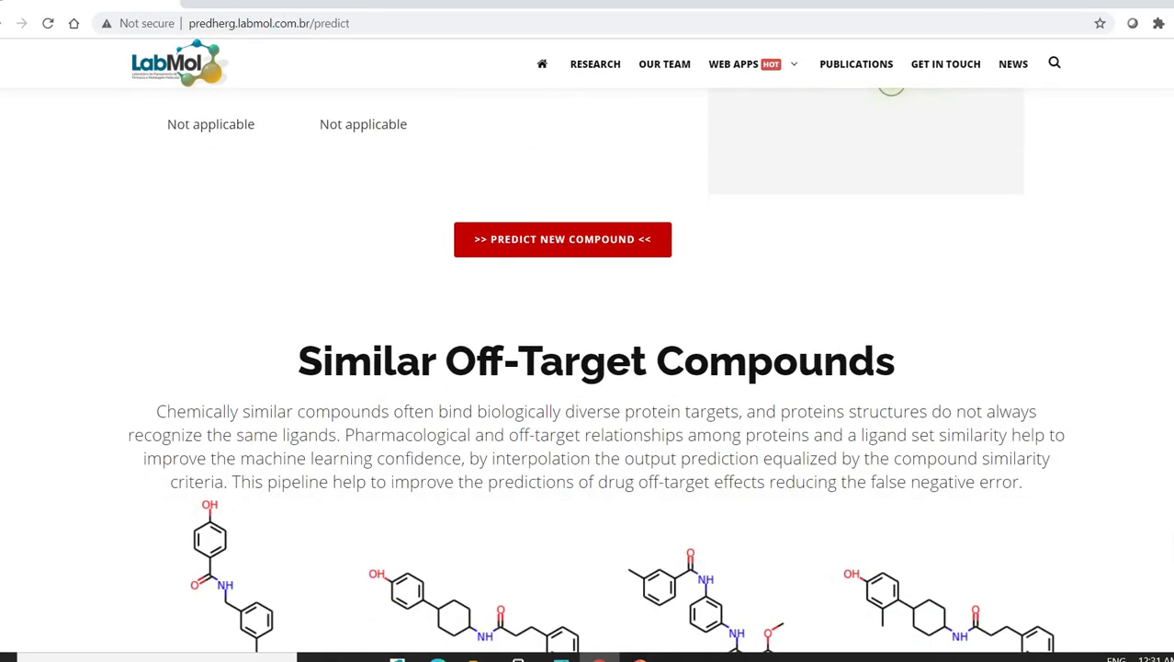
{"action": "scroll", "coordinate": [588, 368], "scroll_direction": "down", "scroll_amount": 2}
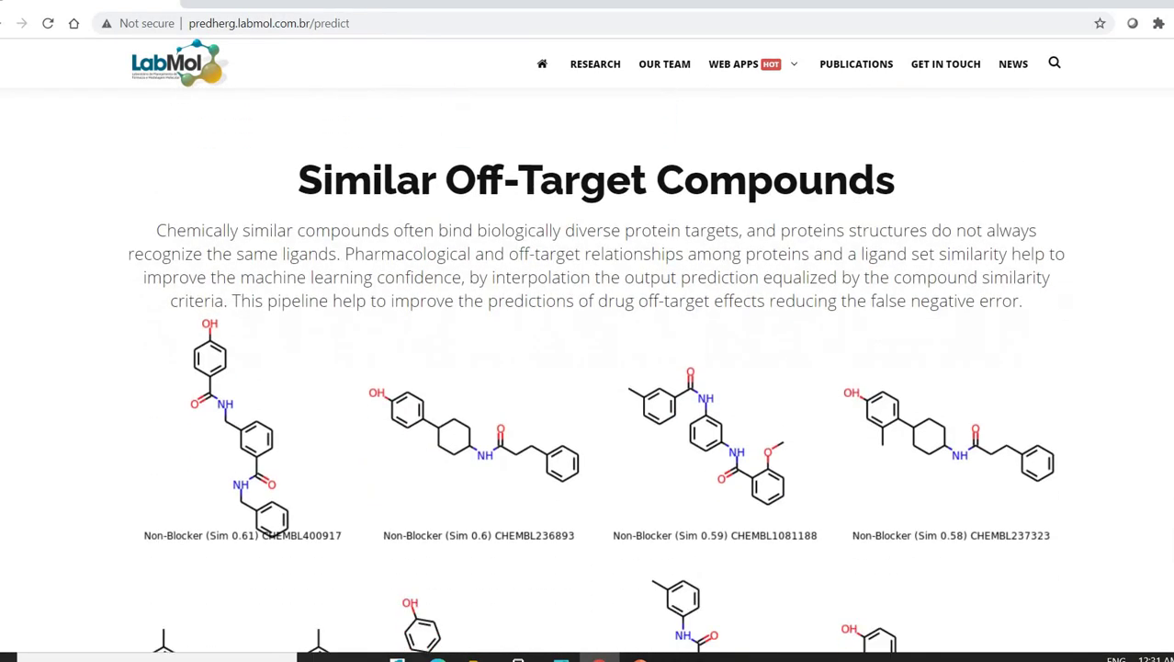
{"action": "scroll", "coordinate": [803, 198], "scroll_direction": "down", "scroll_amount": 1}
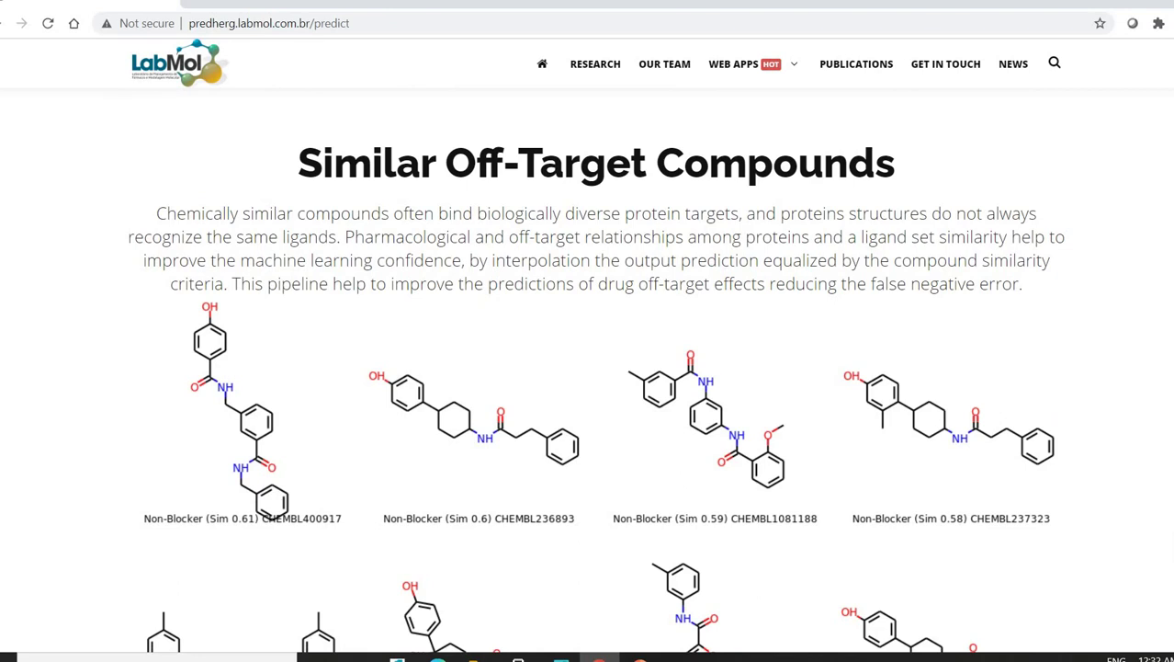
{"action": "scroll", "coordinate": [588, 367], "scroll_direction": "down", "scroll_amount": 6}
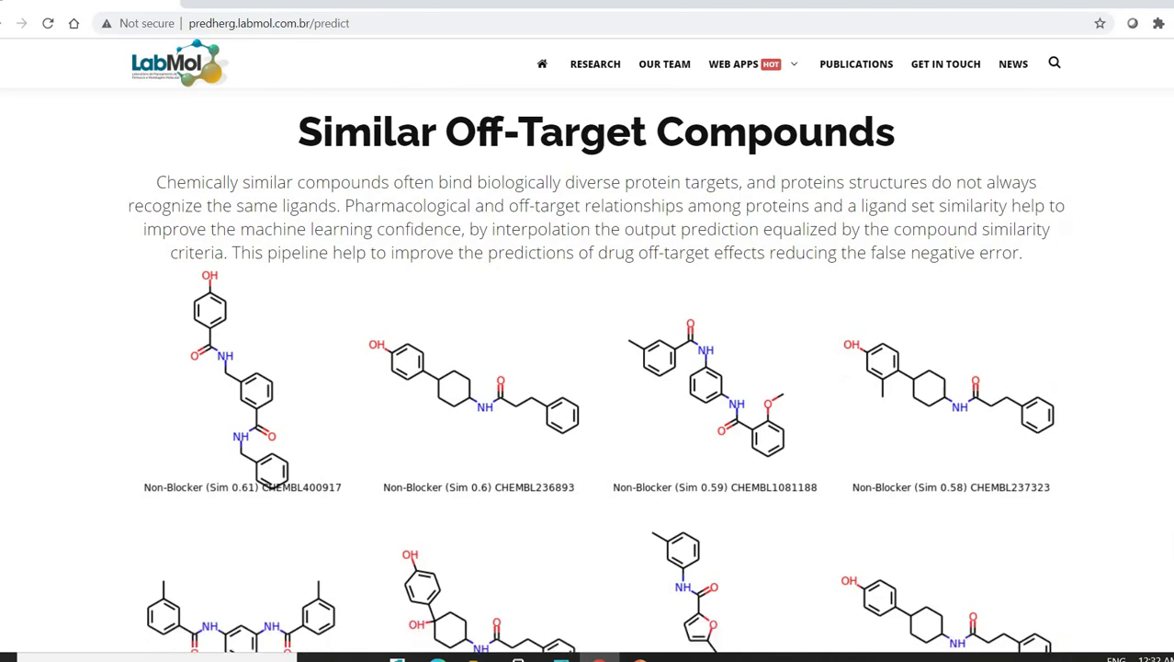
{"action": "scroll", "coordinate": [588, 368], "scroll_direction": "down", "scroll_amount": 4}
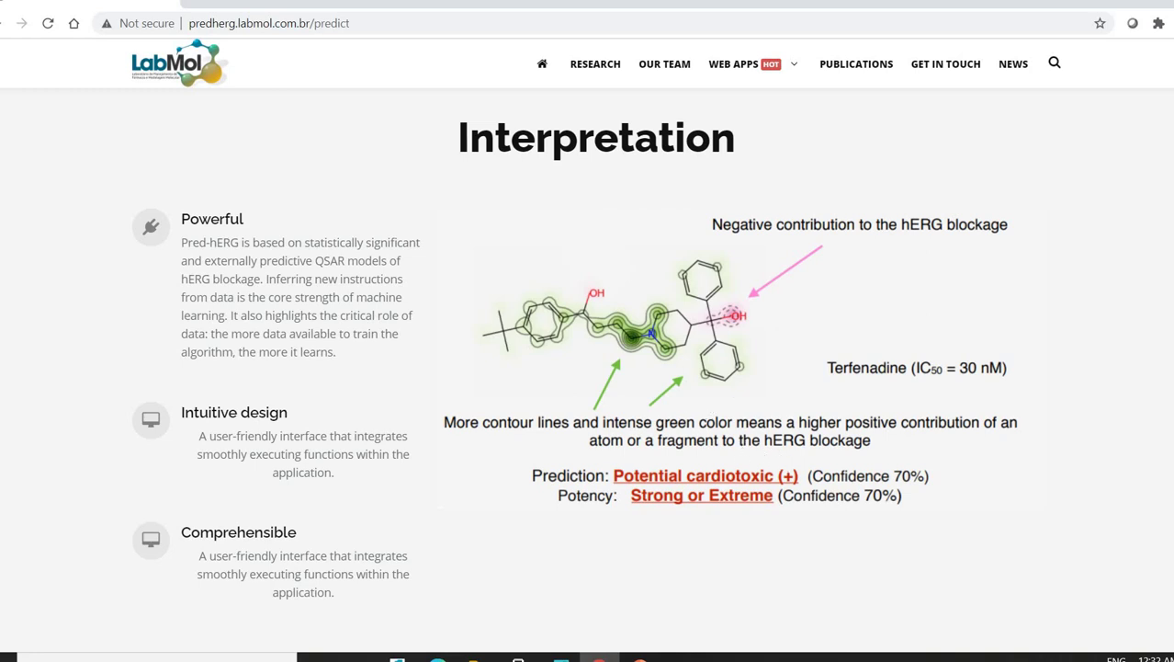
{"action": "scroll", "coordinate": [587, 367], "scroll_direction": "down", "scroll_amount": 3}
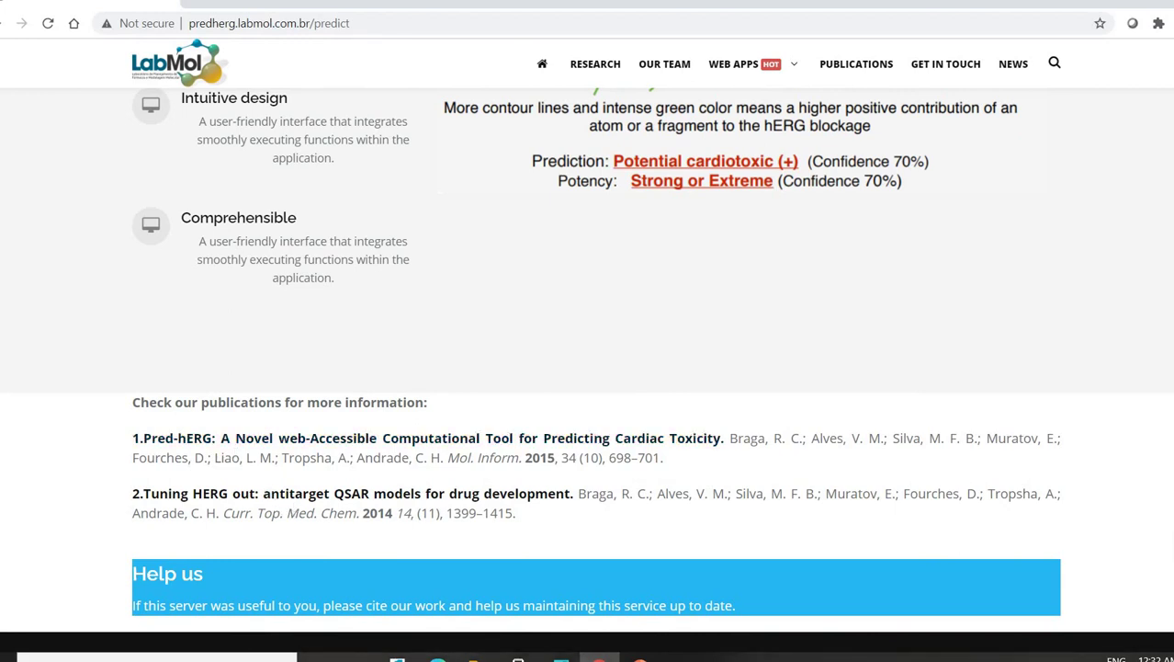
Step: Scroll back up to the Pred-hERG Results table and its probability map for acetaminophen
{"action": "scroll", "coordinate": [1167, 267], "scroll_direction": "up", "scroll_amount": 15}
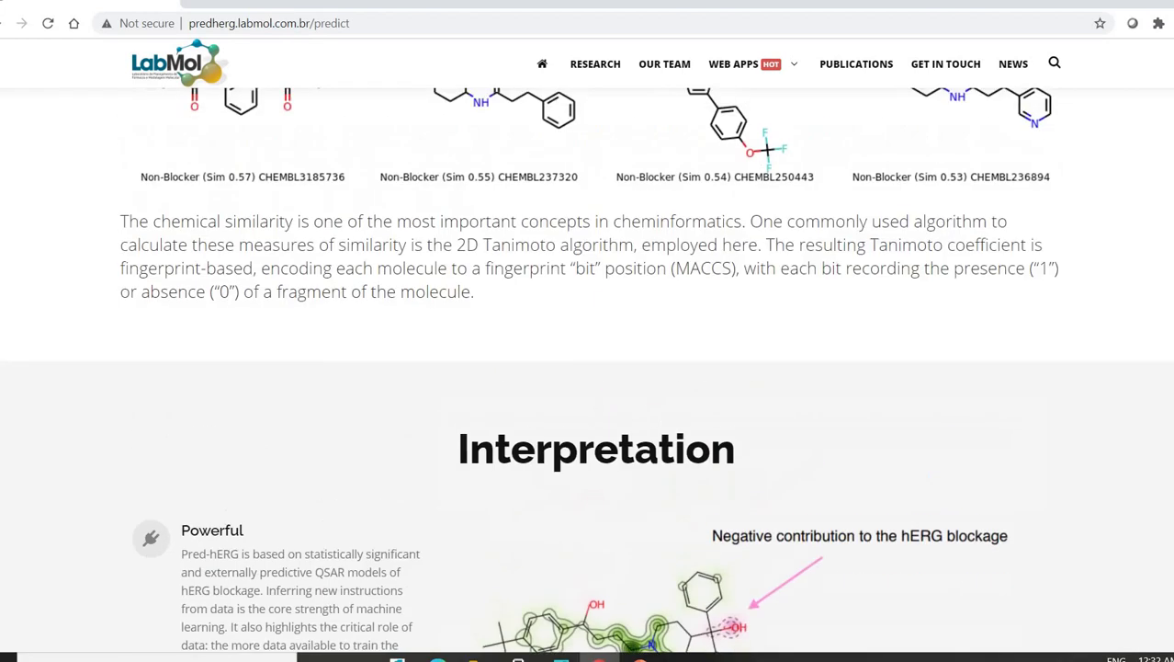
{"action": "scroll", "coordinate": [1167, 267], "scroll_direction": "up", "scroll_amount": 6}
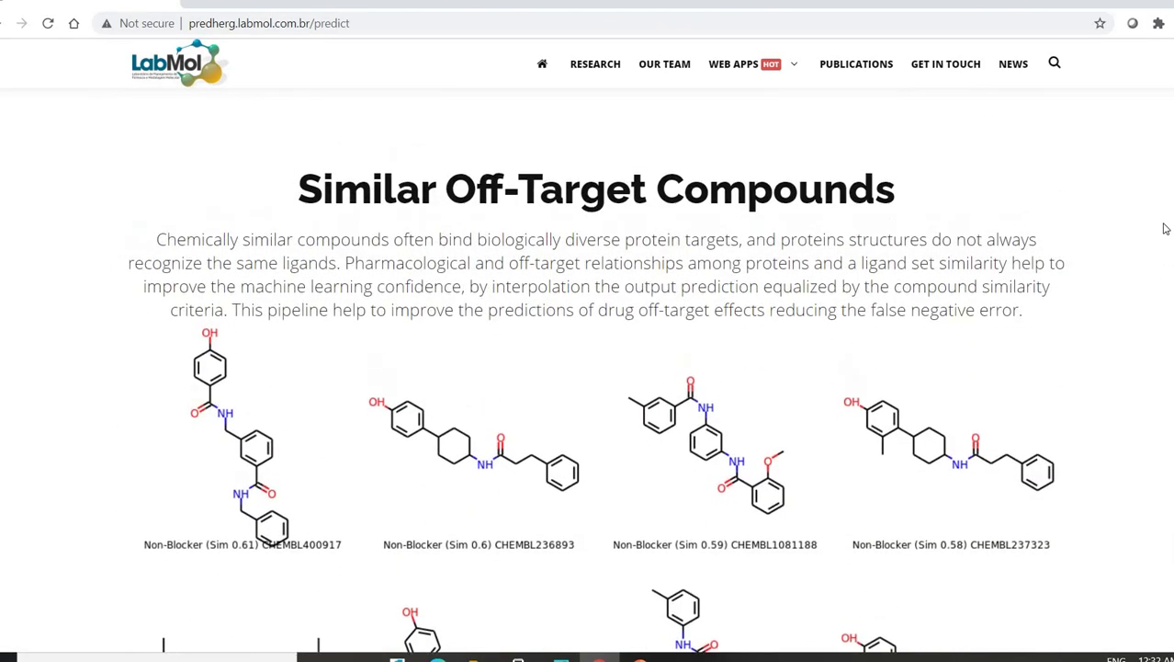
{"action": "scroll", "coordinate": [1160, 156], "scroll_direction": "up", "scroll_amount": 1}
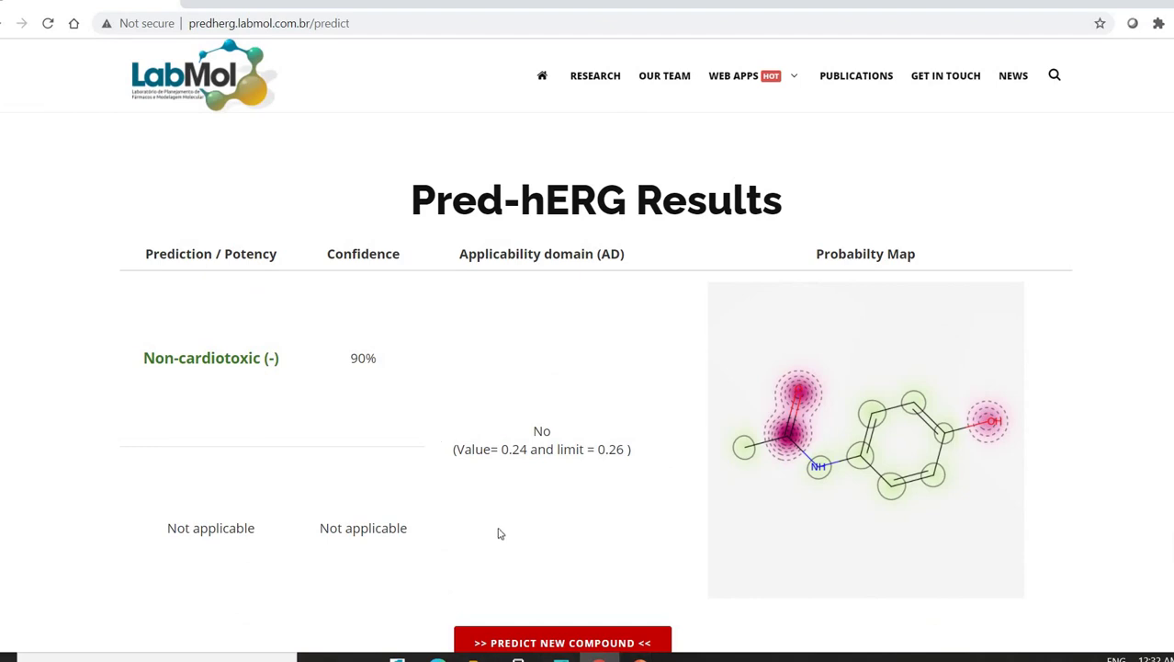
{"action": "mouse_move", "coordinate": [640, 658]}
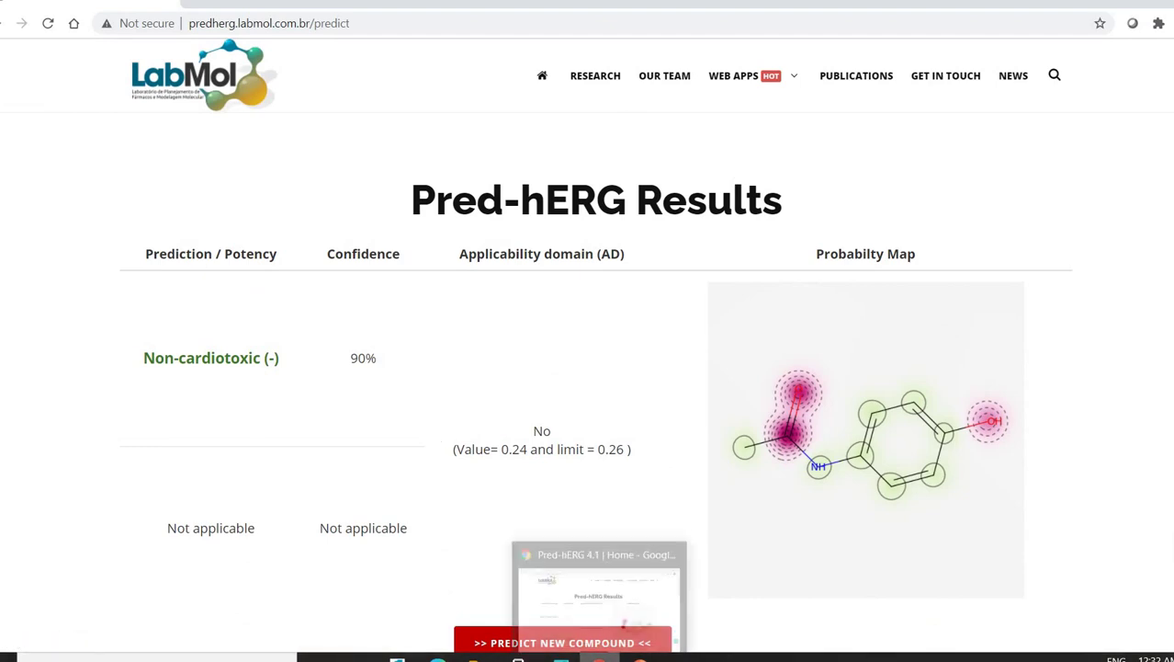